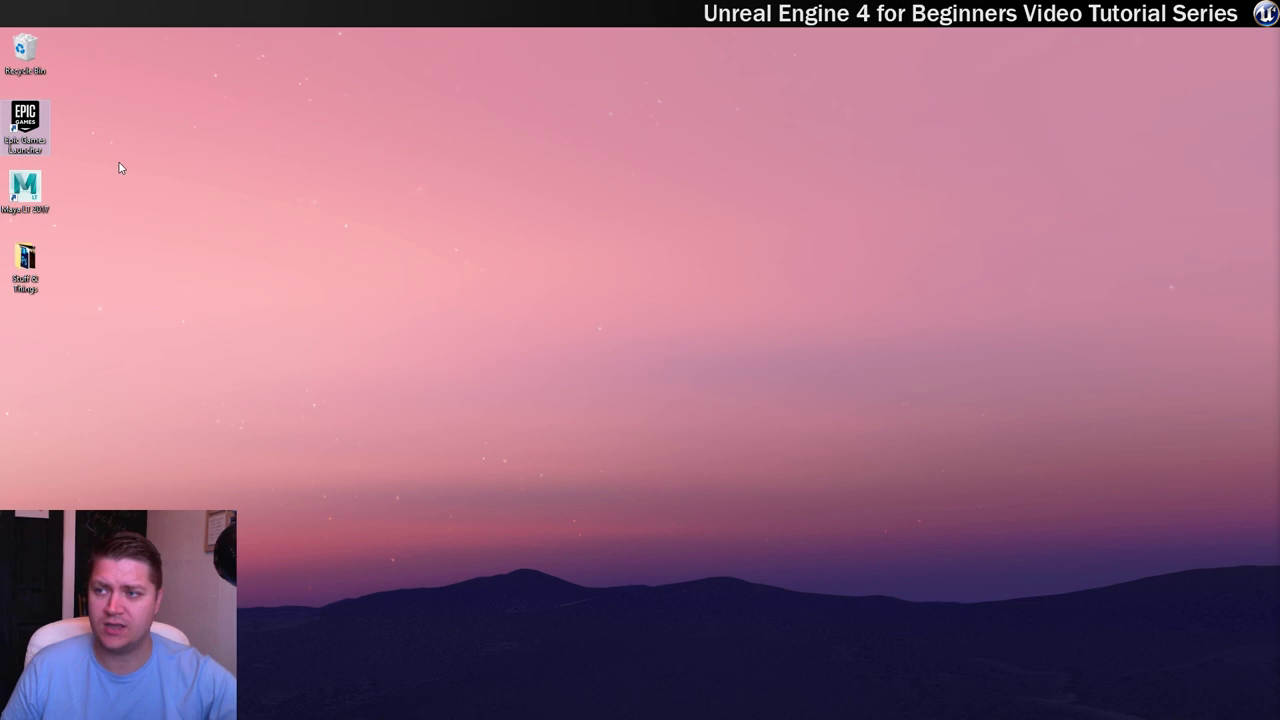
Start the Epic Games Launcher and check the available engine versions in the Launch dropdown
{"action": "double_click", "coordinate": [28, 121]}
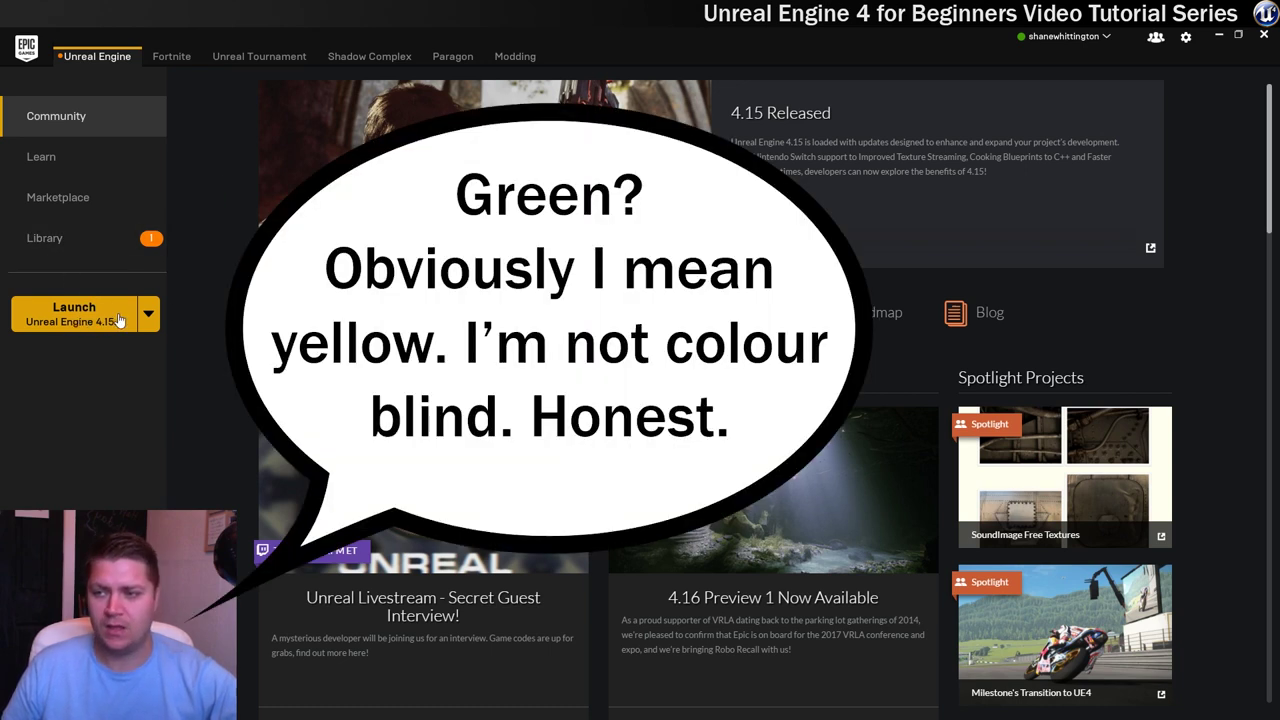
{"action": "left_click", "coordinate": [148, 313]}
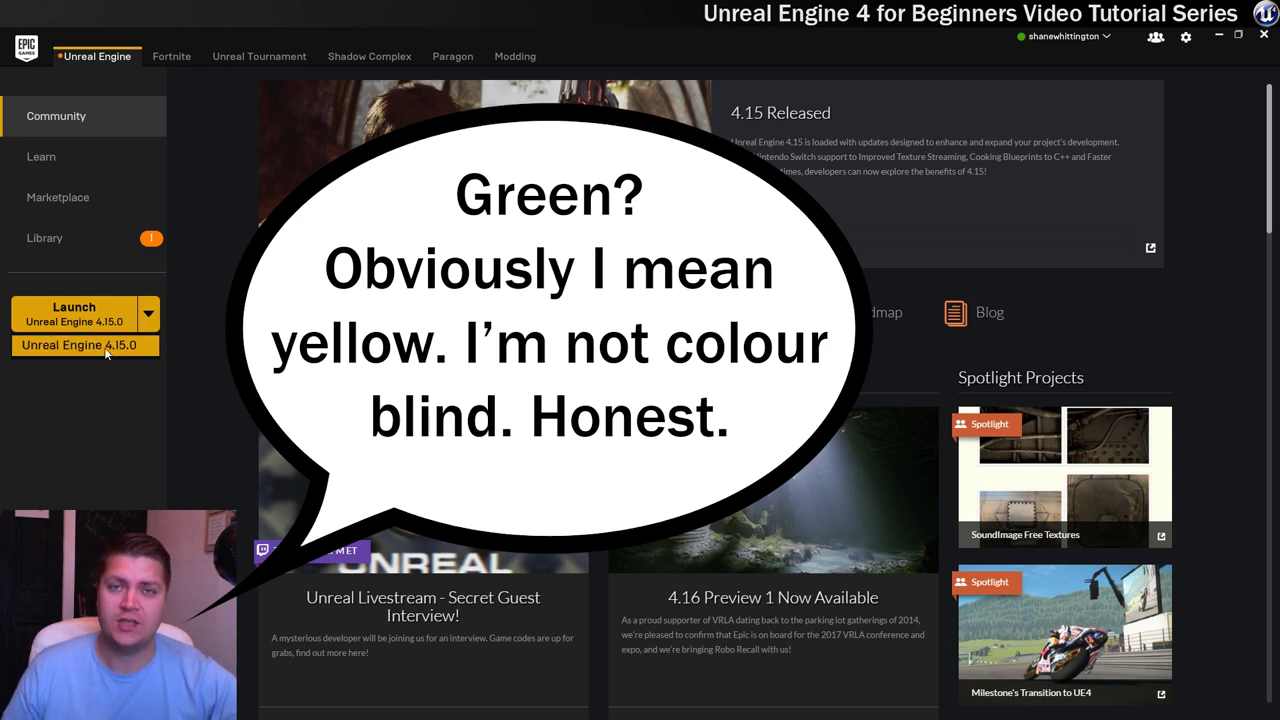
{"action": "left_click", "coordinate": [146, 318]}
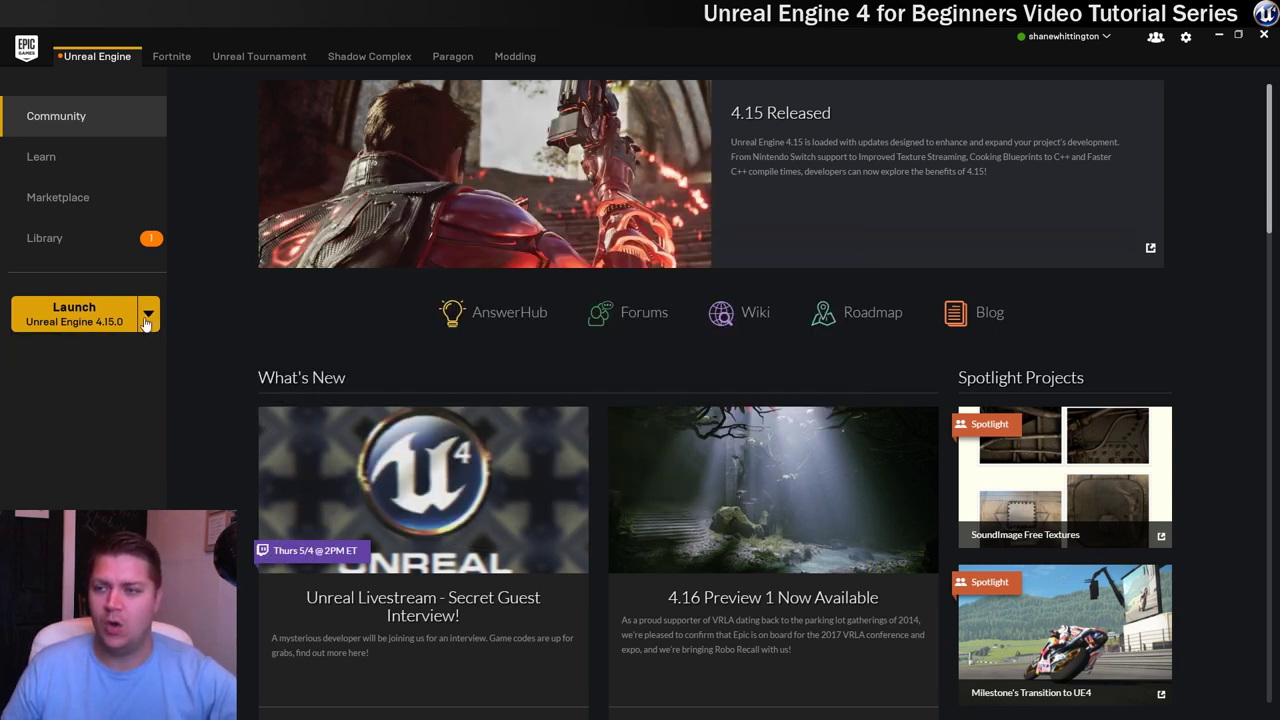
Show the Library listing engine 4.15.0, the Beach, Cabin, Corridor and LowPoly projects, and Vault assets
{"action": "left_click", "coordinate": [44, 253]}
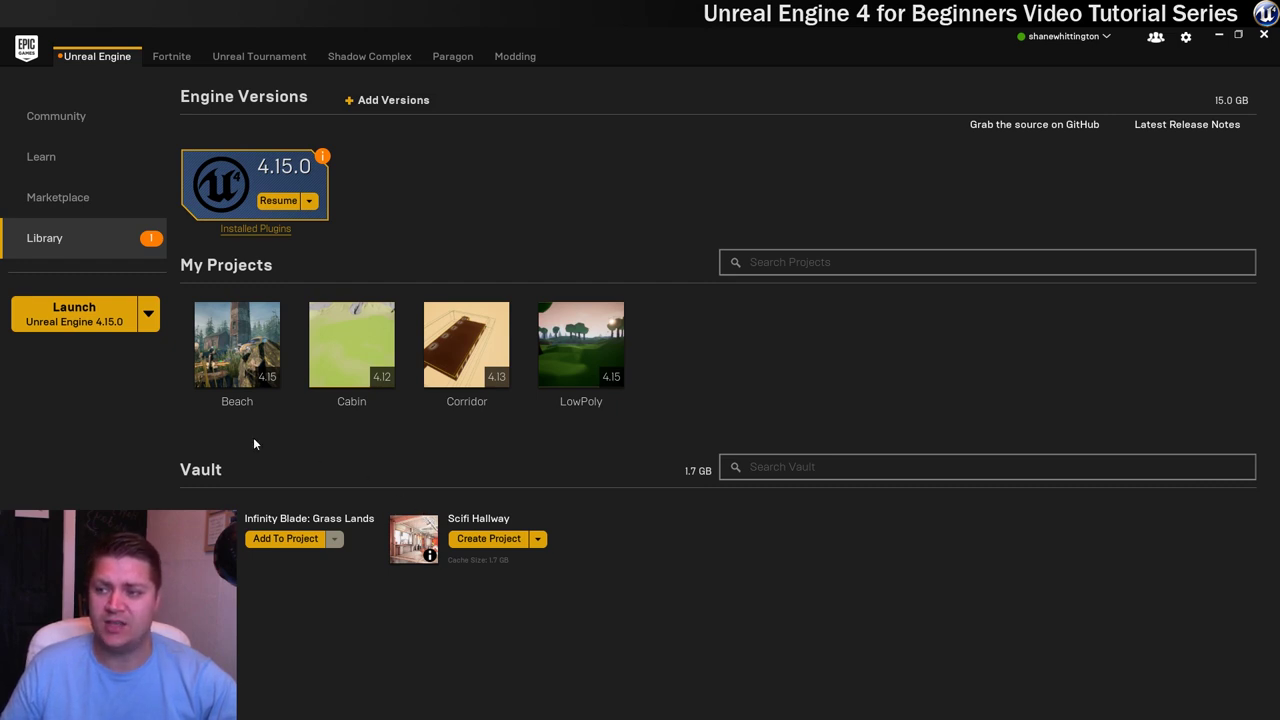
Launch Unreal Engine 4.15.0 and go to the New Project Blueprint templates
{"action": "left_click", "coordinate": [75, 323]}
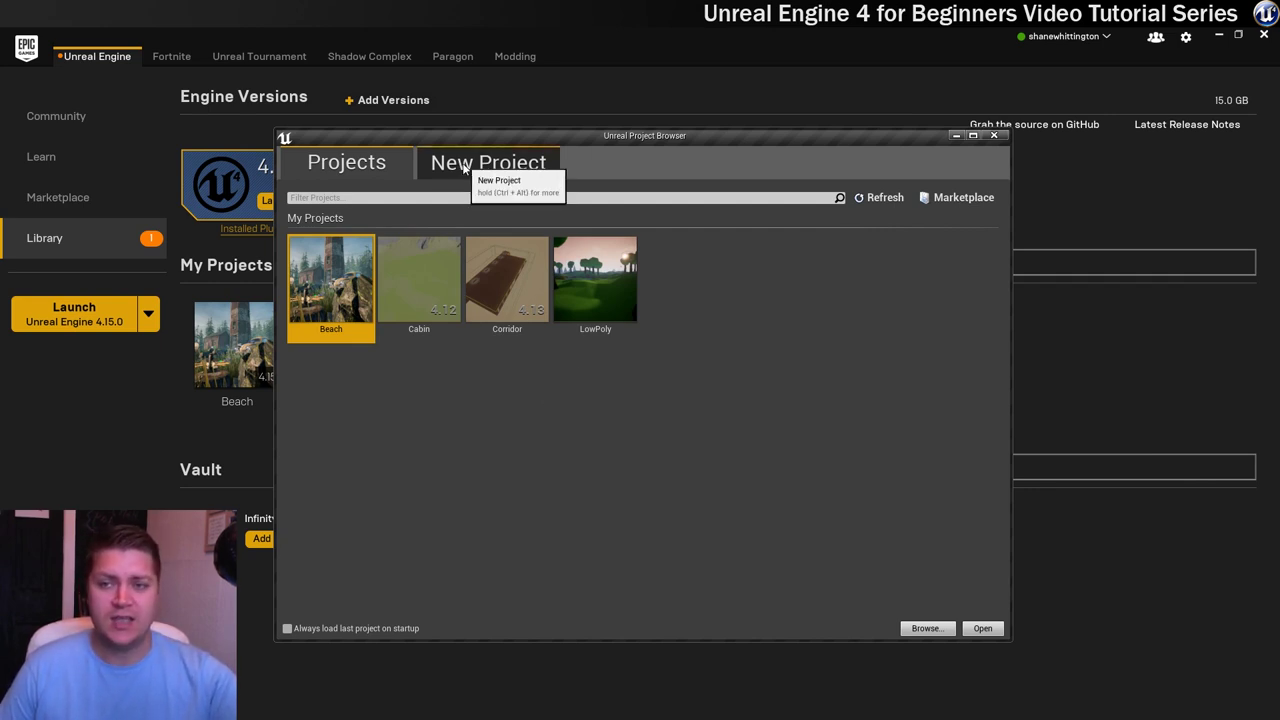
{"action": "left_click", "coordinate": [463, 168]}
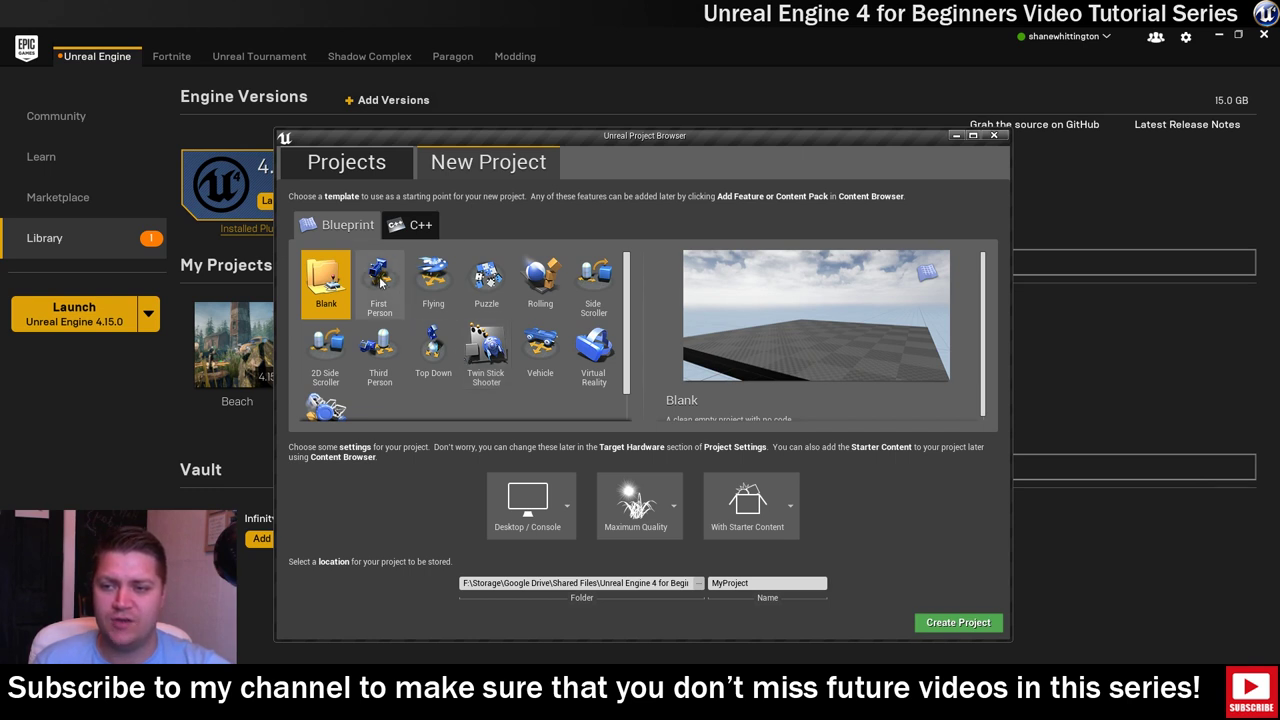
Pick the First Person Blueprint template with Desktop / Console hardware and Maximum Quality graphics
{"action": "left_click", "coordinate": [384, 292]}
{"action": "left_click", "coordinate": [541, 502]}
{"action": "left_click", "coordinate": [530, 568]}
{"action": "left_click", "coordinate": [671, 514]}
{"action": "left_click", "coordinate": [654, 510]}
{"action": "left_click", "coordinate": [796, 504]}
Keep starter content included and rename the project from MyProject to UE4forbeginners
{"action": "left_click", "coordinate": [826, 568]}
{"action": "double_click", "coordinate": [783, 583]}
{"action": "key", "text": "BackSpace"}
{"action": "type", "text": "UE4forbeginner"}
Create the UE4forbeginners project so the editor opens on FirstPersonExampleMap
{"action": "left_click", "coordinate": [966, 623]}
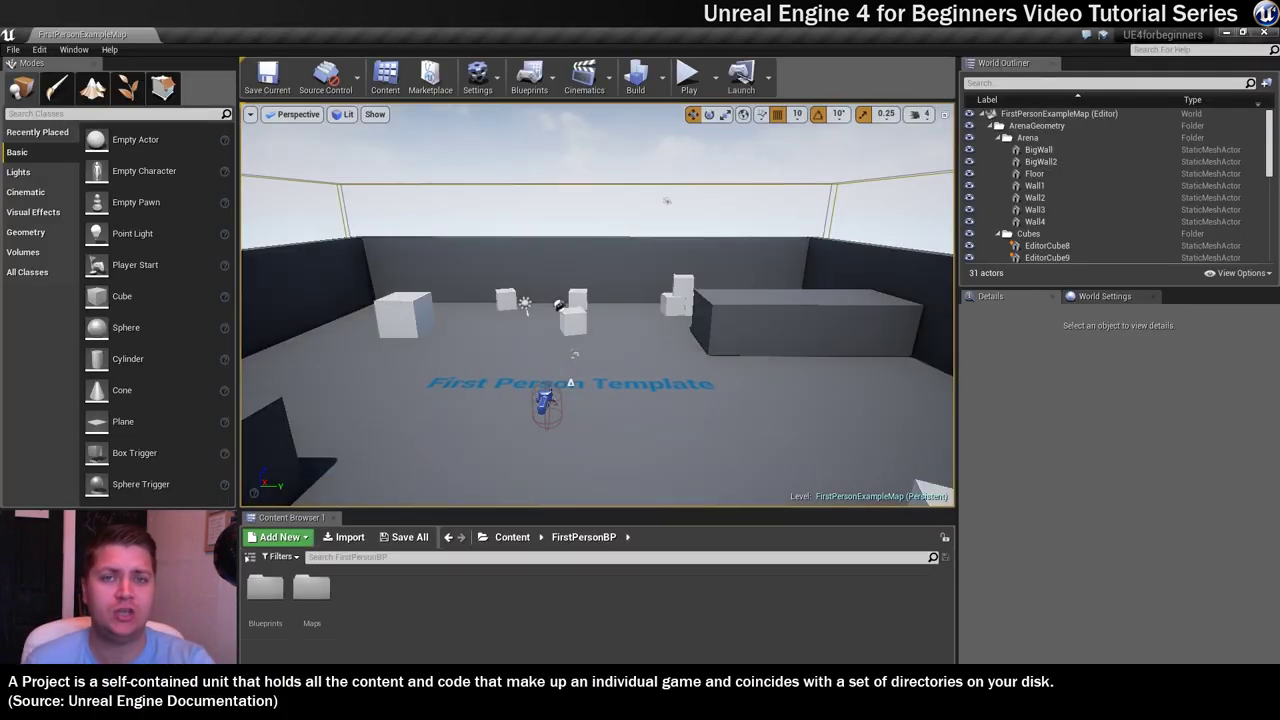
Open the UE4forbeginners folder in File Explorer to see Config, Content, Intermediate and Saved
{"action": "key", "text": "alt+Tab"}
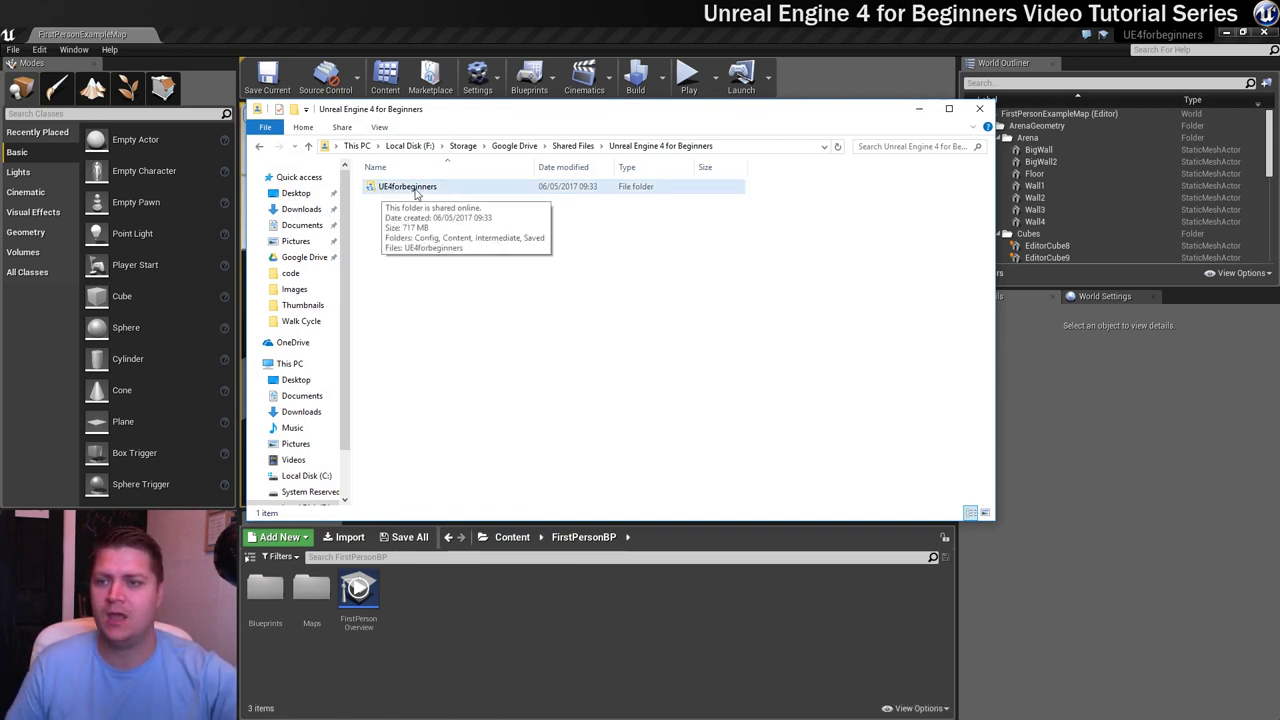
{"action": "double_click", "coordinate": [414, 190]}
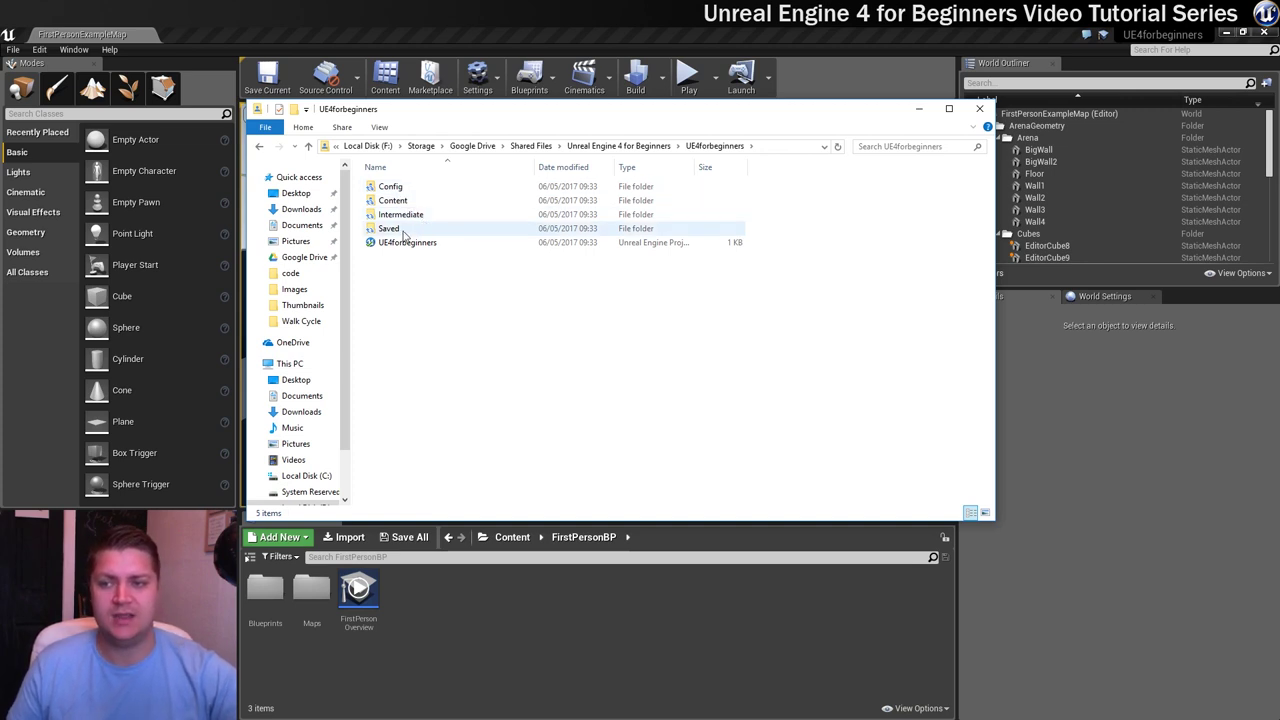